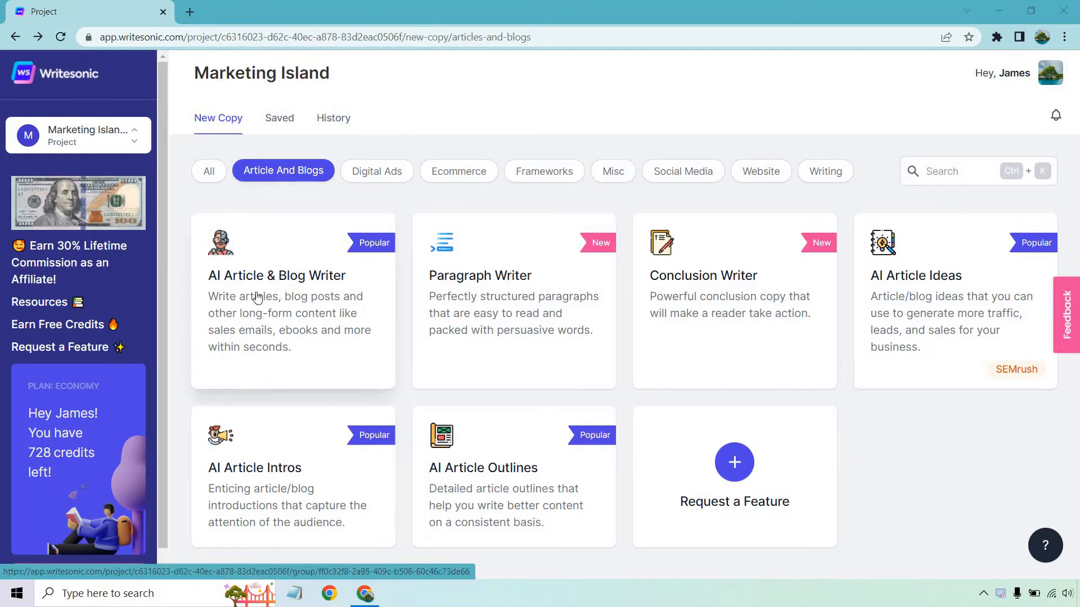
# Step: Open AI Article Writer 3.0 and generate ideas for the topic "Golf Swing Tips For Beginners"
pyautogui.click(325, 347)
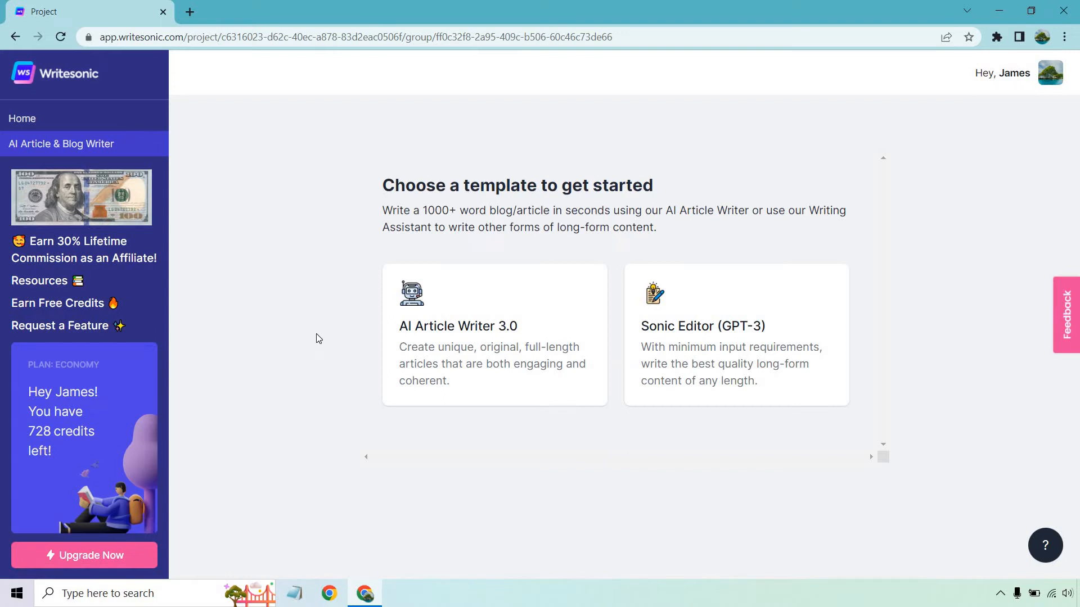
pyautogui.click(497, 341)
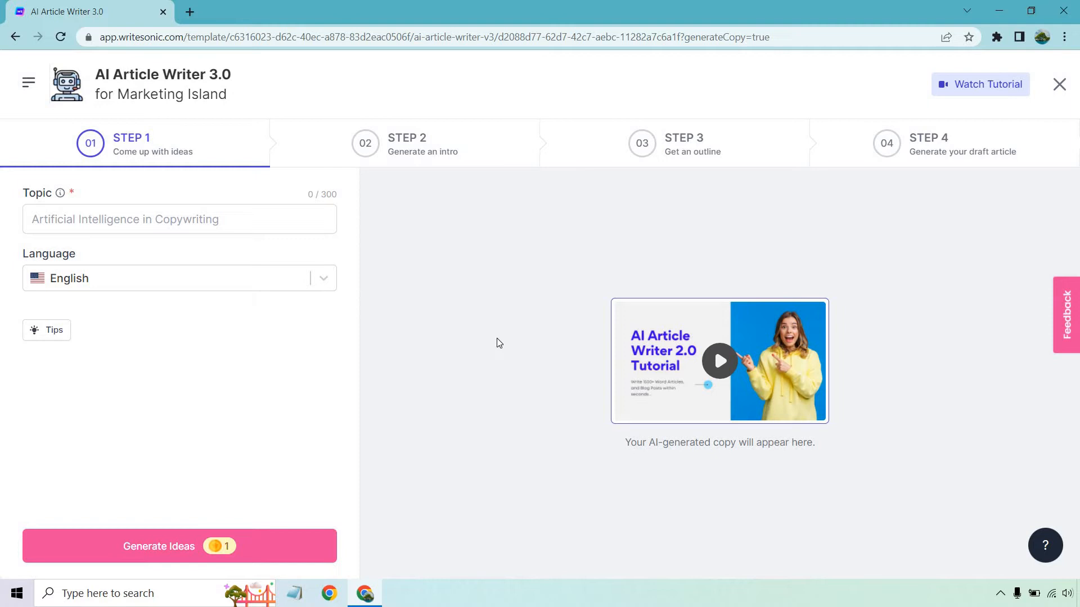
pyautogui.write('Golf Swing Tips For Beginners')
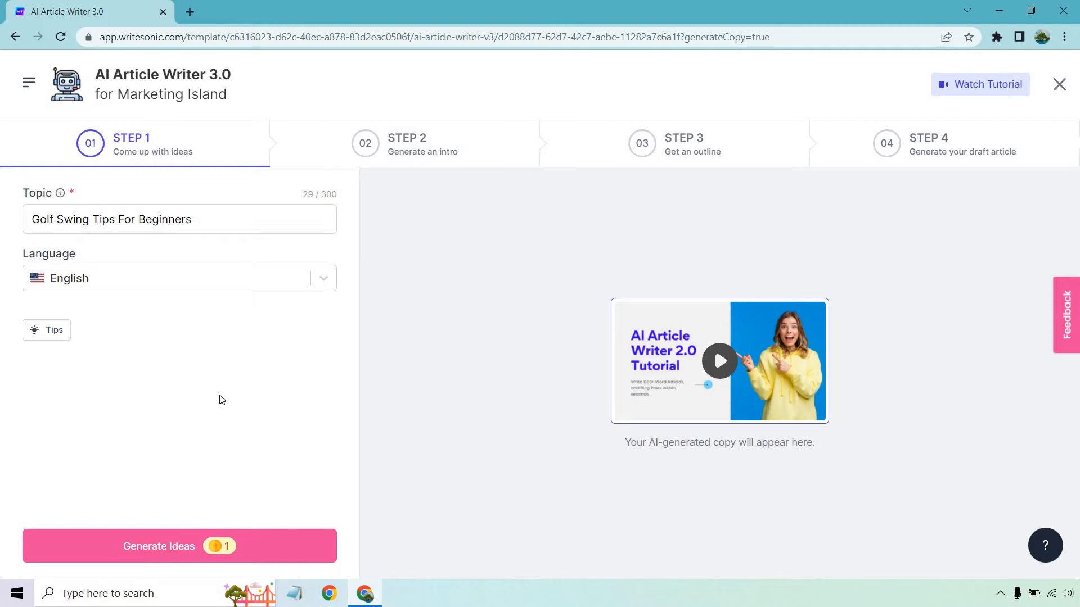
pyautogui.moveTo(60, 197)
pyautogui.click(181, 547)
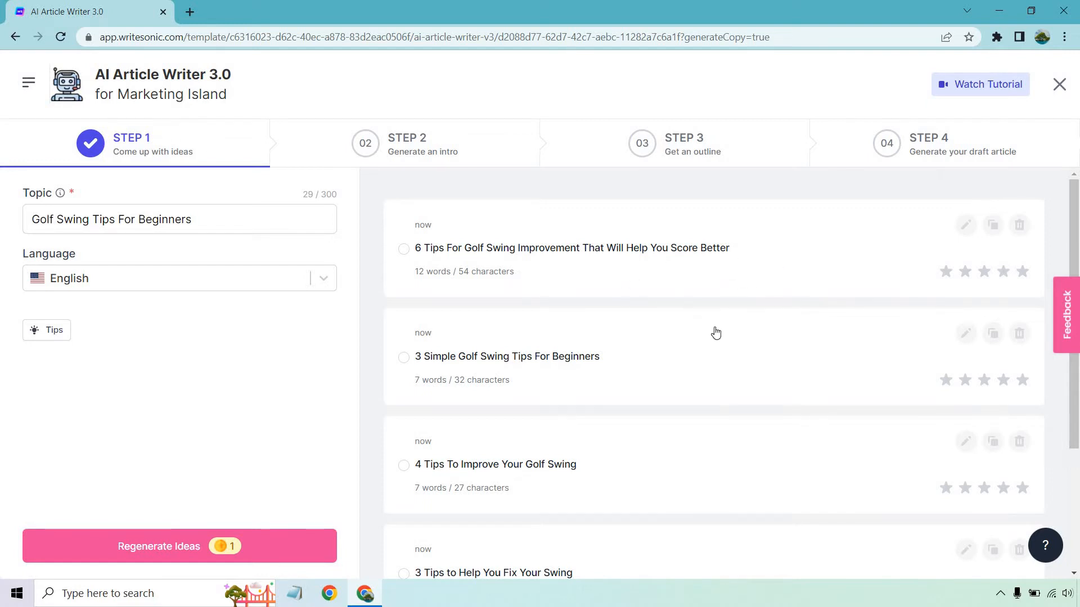
# Step: Choose the idea "How to Build Your Golf Swing: The Basics For Beginners" and generate intros for it
pyautogui.scroll(-1, 710, 279)
pyautogui.scroll(-2, 709, 280)
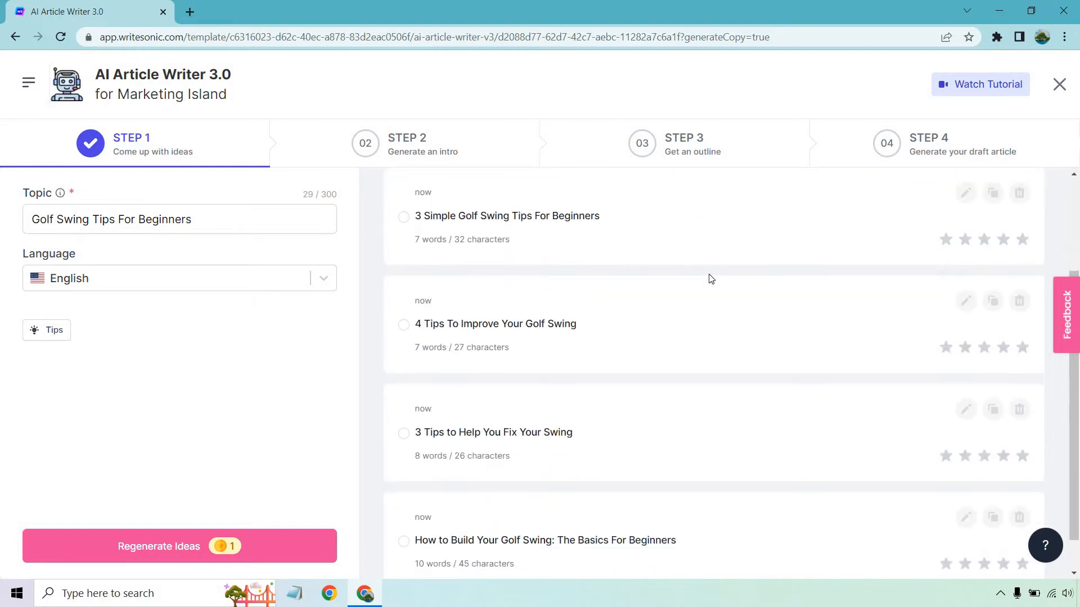
pyautogui.scroll(-1, 709, 280)
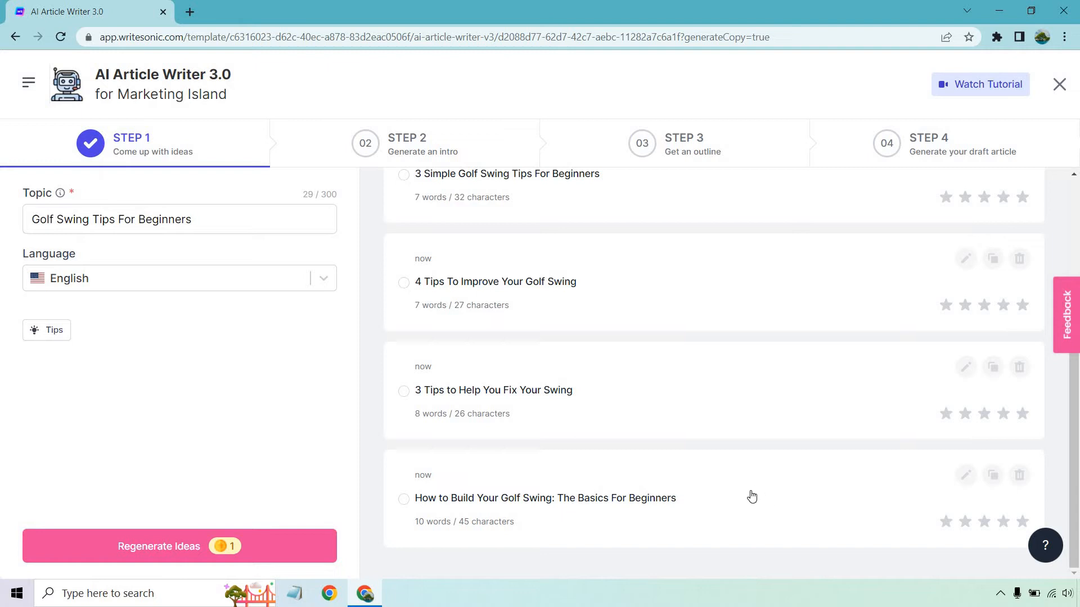
pyautogui.click(584, 499)
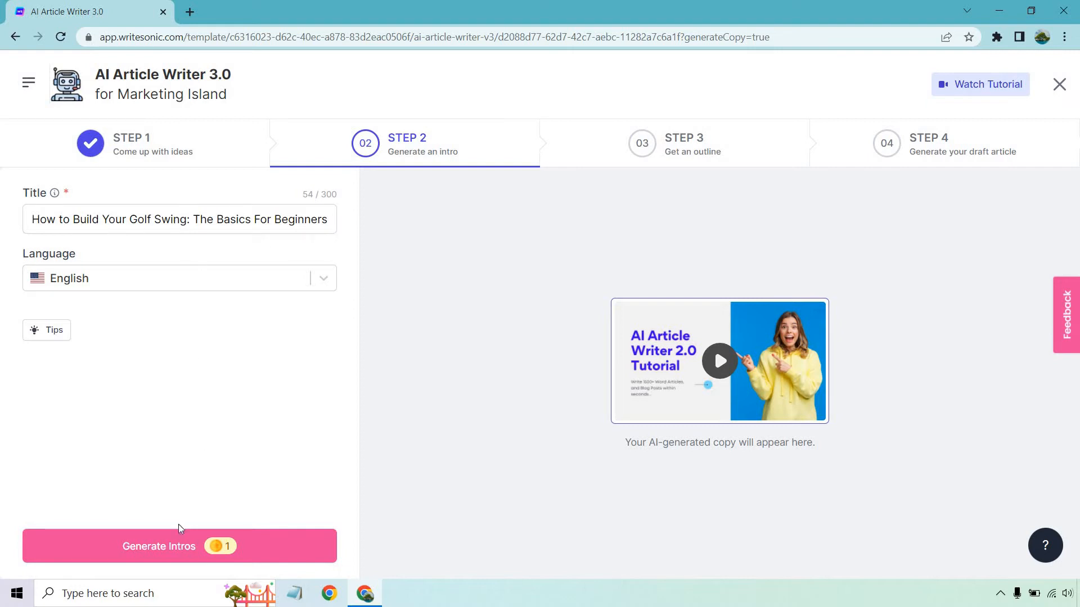
pyautogui.click(171, 546)
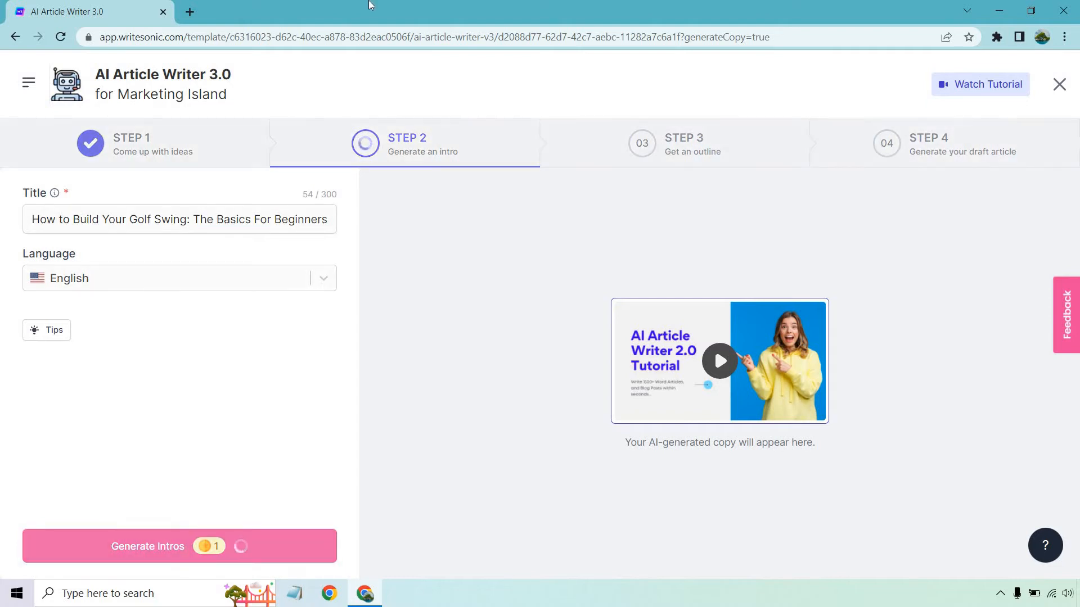
# Step: Compare the generated intros and choose the one beginning "When it comes to any sport, the fundamentals are always the most important."
pyautogui.scroll(-6, 708, 326)
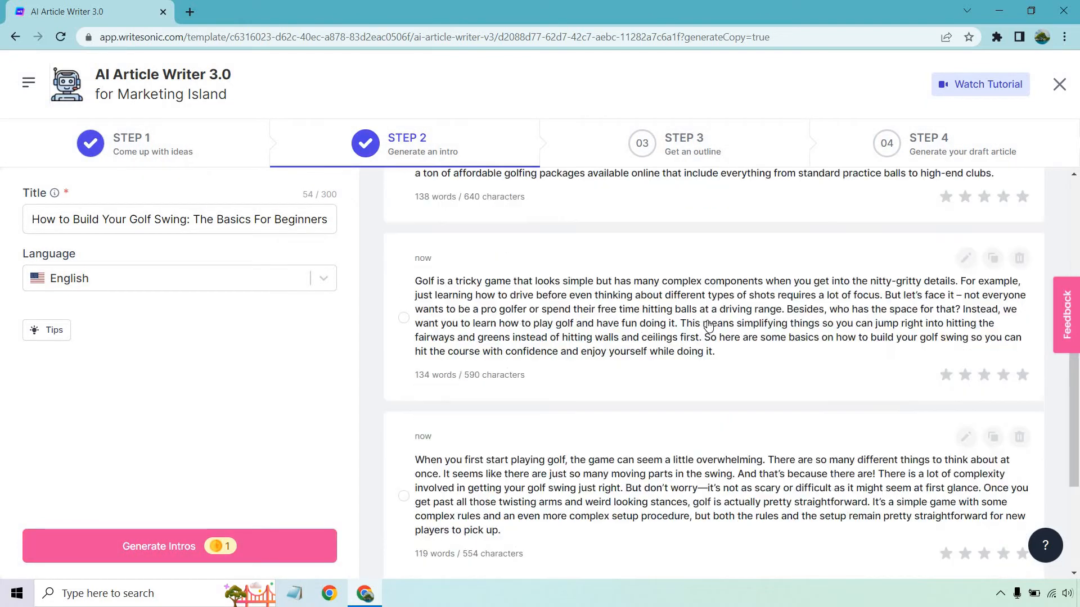
pyautogui.scroll(-3, 709, 325)
pyautogui.scroll(10, 707, 320)
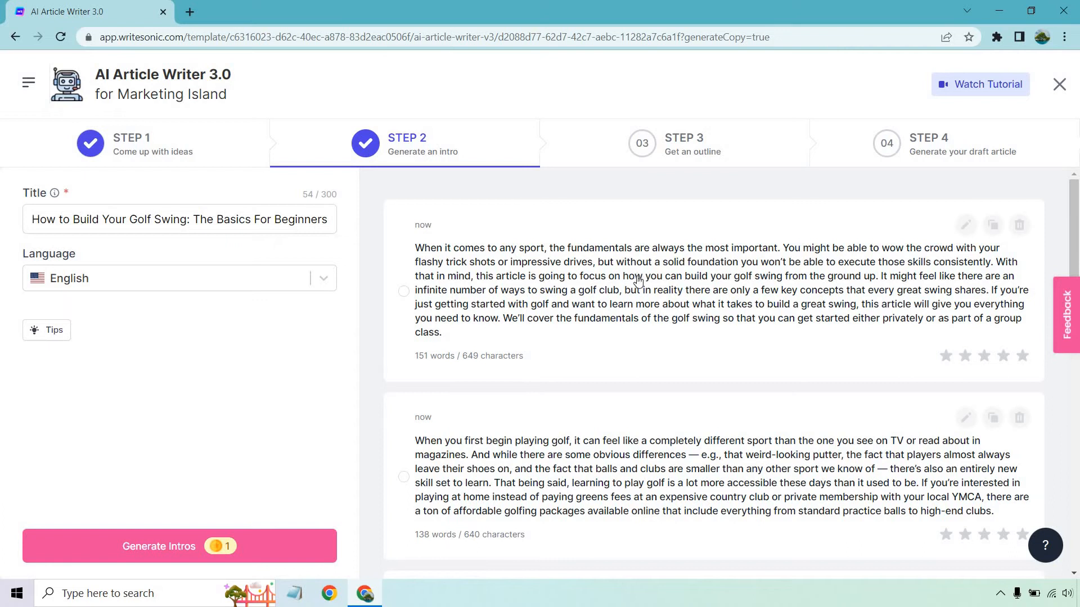
pyautogui.scroll(-10, 639, 284)
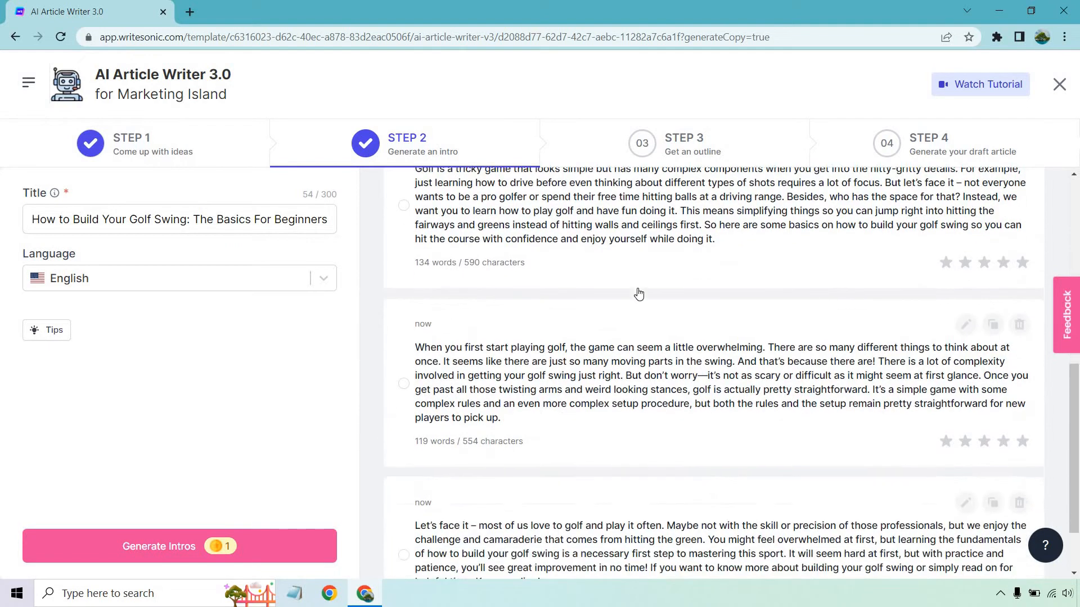
pyautogui.scroll(10, 652, 317)
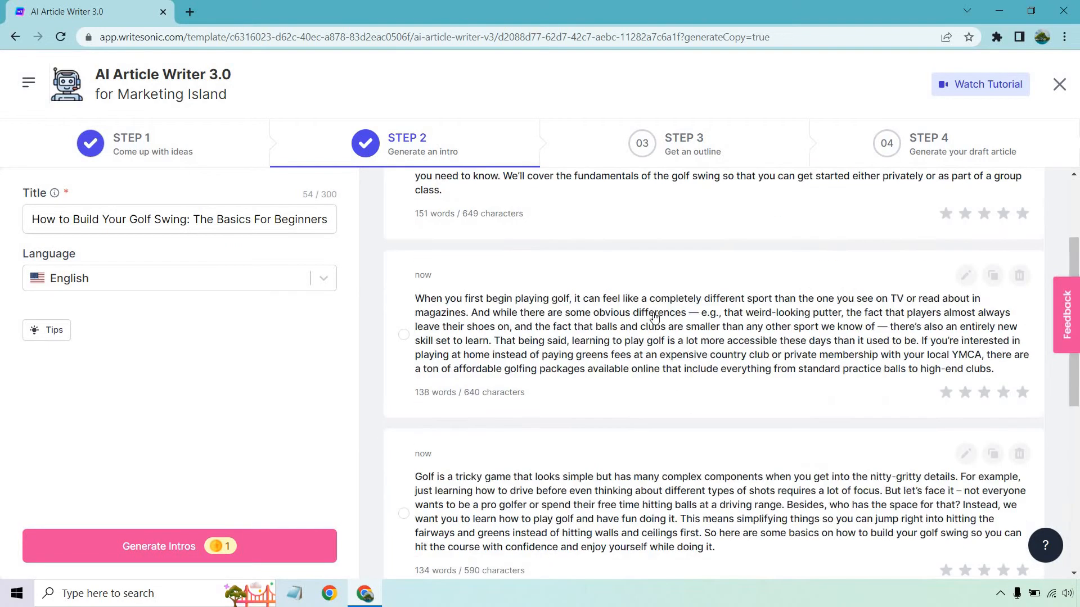
pyautogui.click(634, 279)
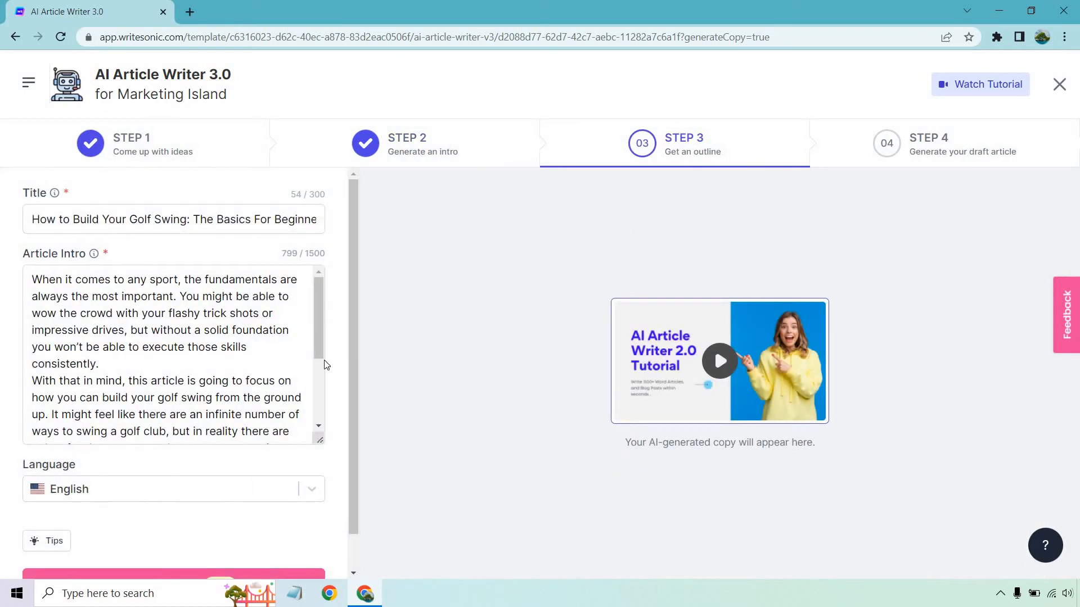
# Step: Check the article intro text and generate outlines from it in English
pyautogui.scroll(-3, 212, 307)
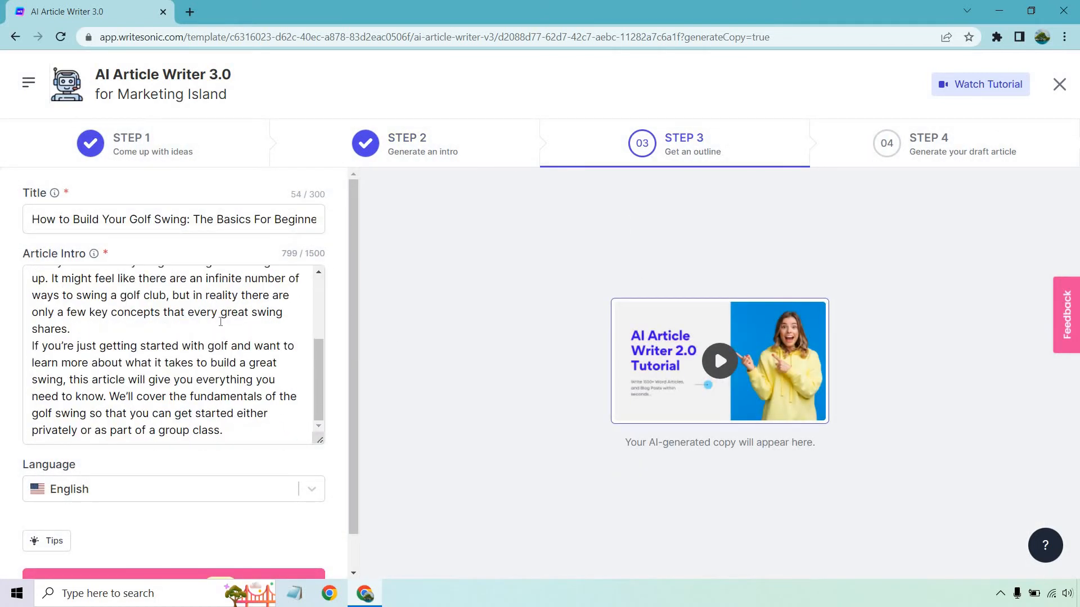
pyautogui.scroll(3, 220, 323)
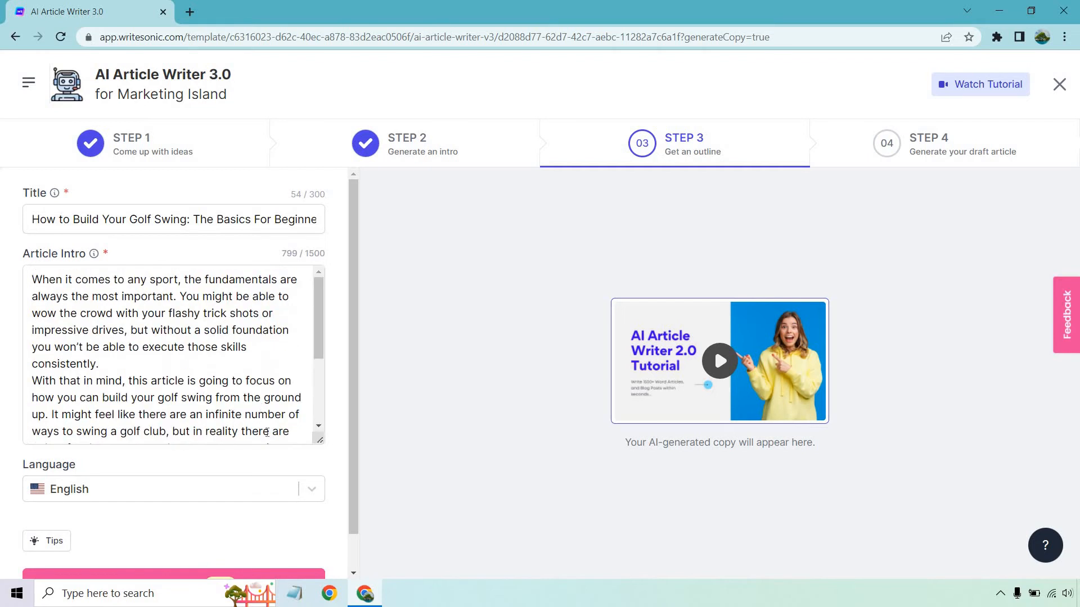
pyautogui.scroll(-1, 262, 490)
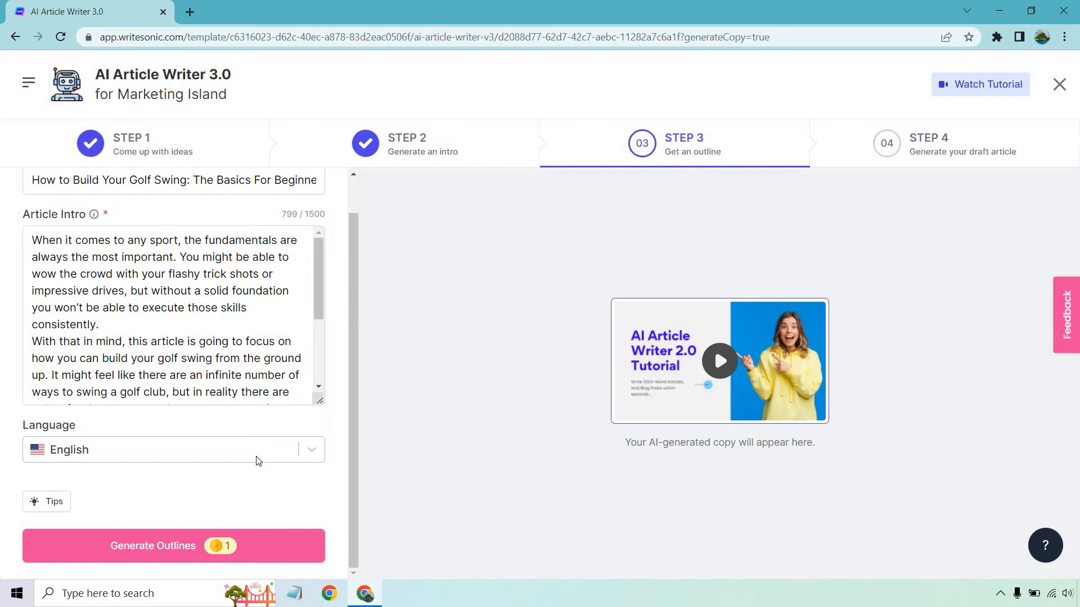
pyautogui.click(176, 539)
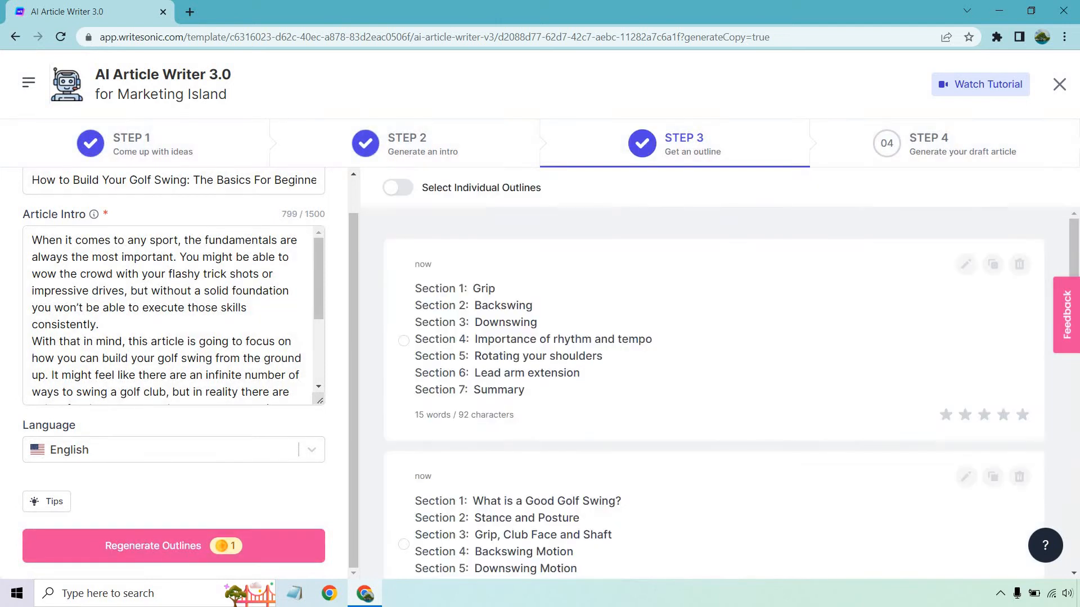
# Step: Choose the outline that starts with "What is a Good Golf Swing?" and ends with "Final Words"
pyautogui.scroll(-1, 728, 246)
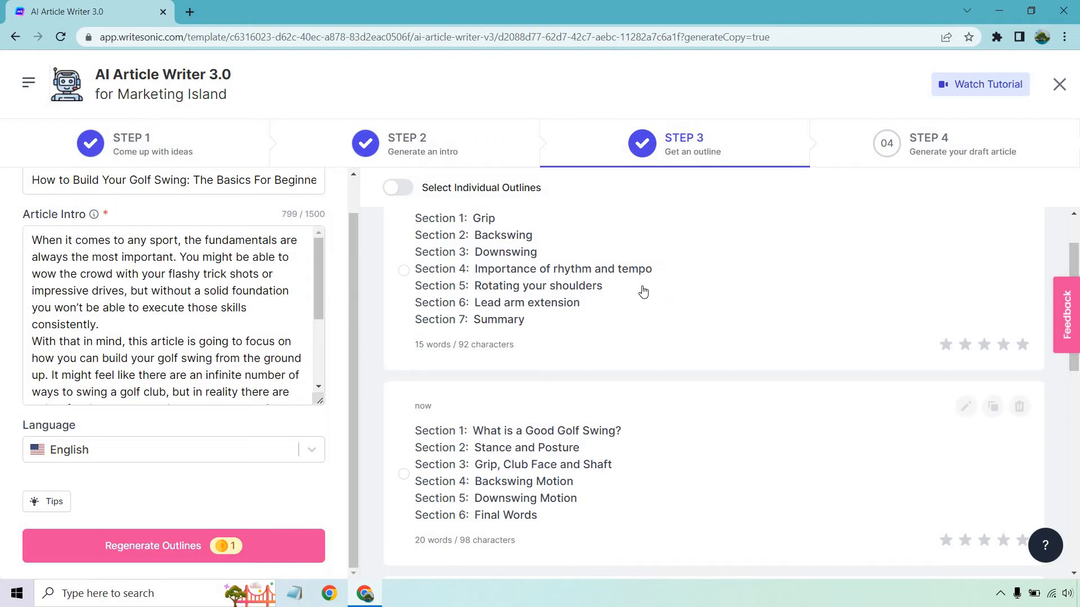
pyautogui.scroll(-1, 643, 291)
pyautogui.scroll(-1, 706, 315)
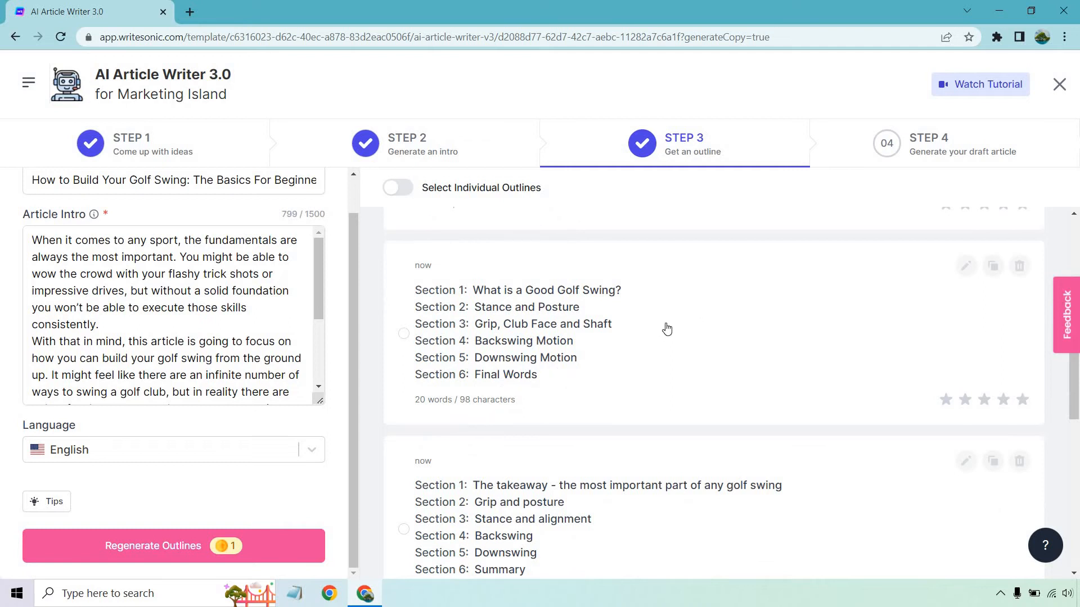
pyautogui.click(727, 326)
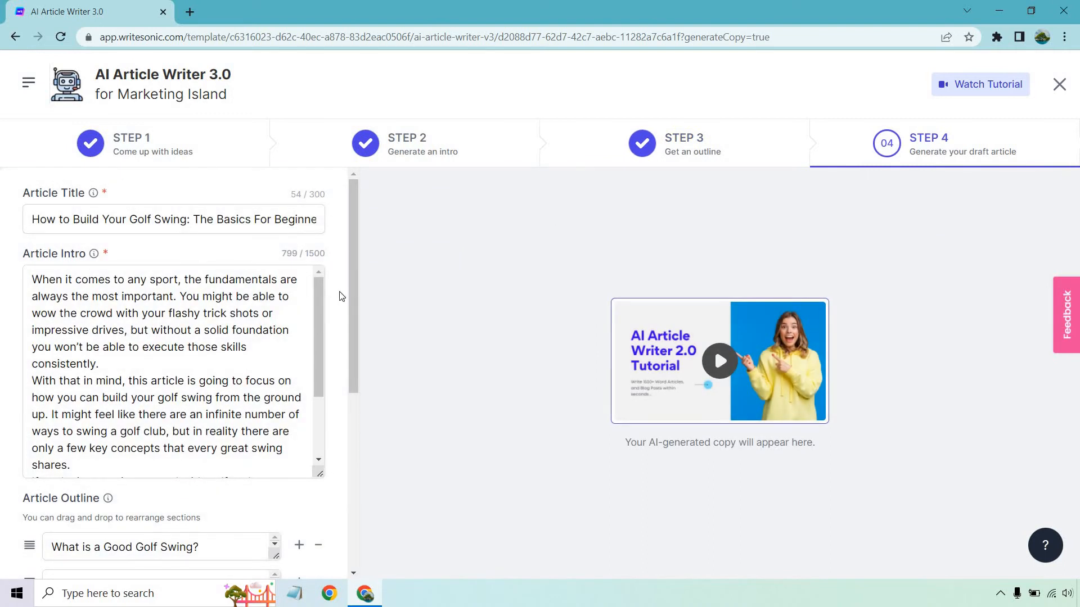
# Step: Review the title, intro and outline sections, and have the full draft article written
pyautogui.scroll(-5, 343, 290)
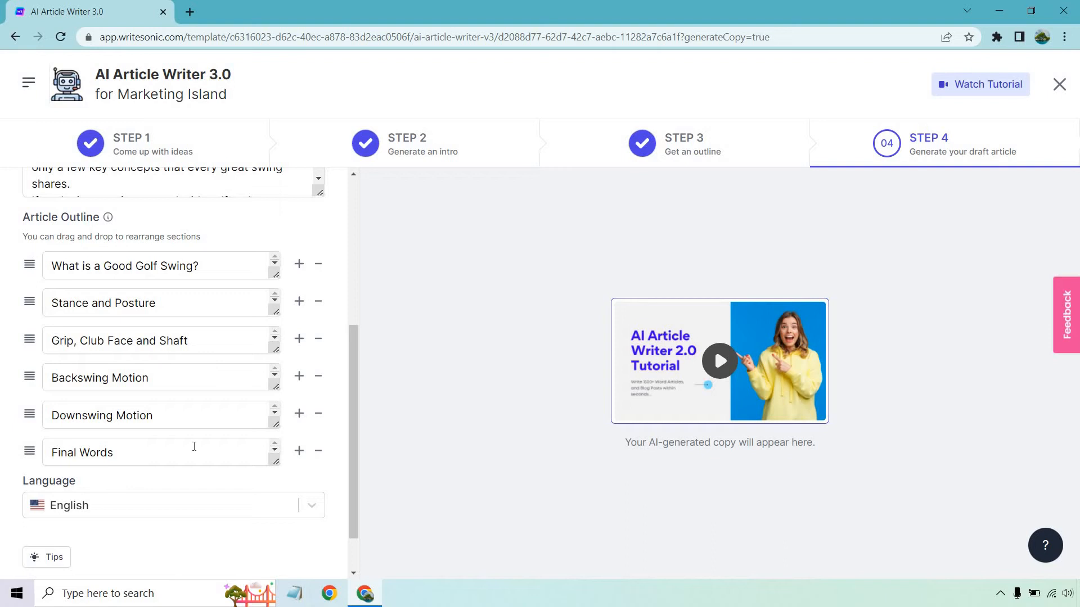
pyautogui.scroll(-1, 199, 420)
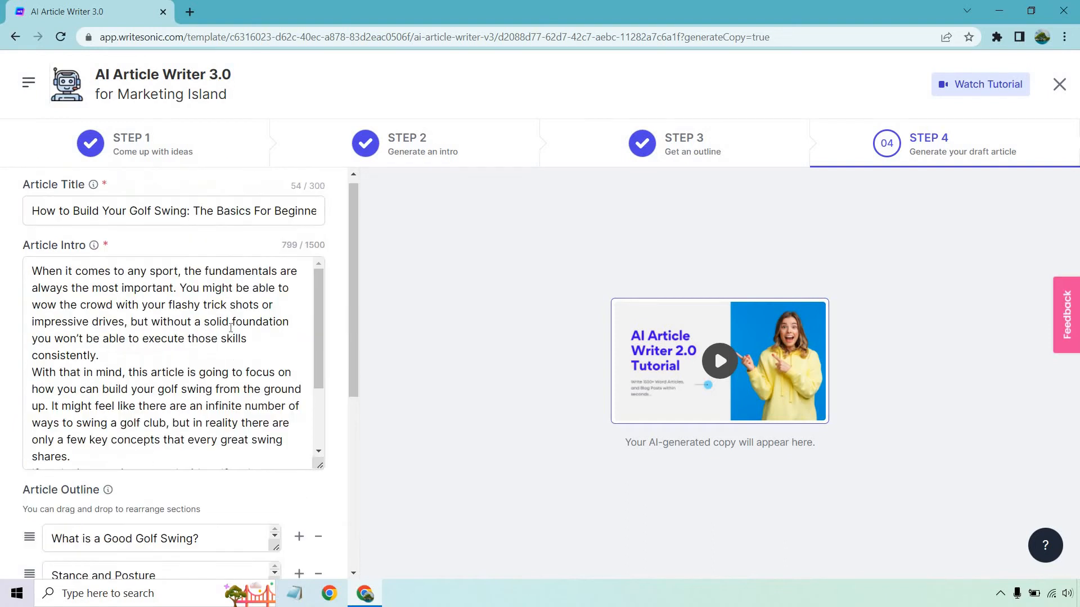
pyautogui.scroll(5, 222, 332)
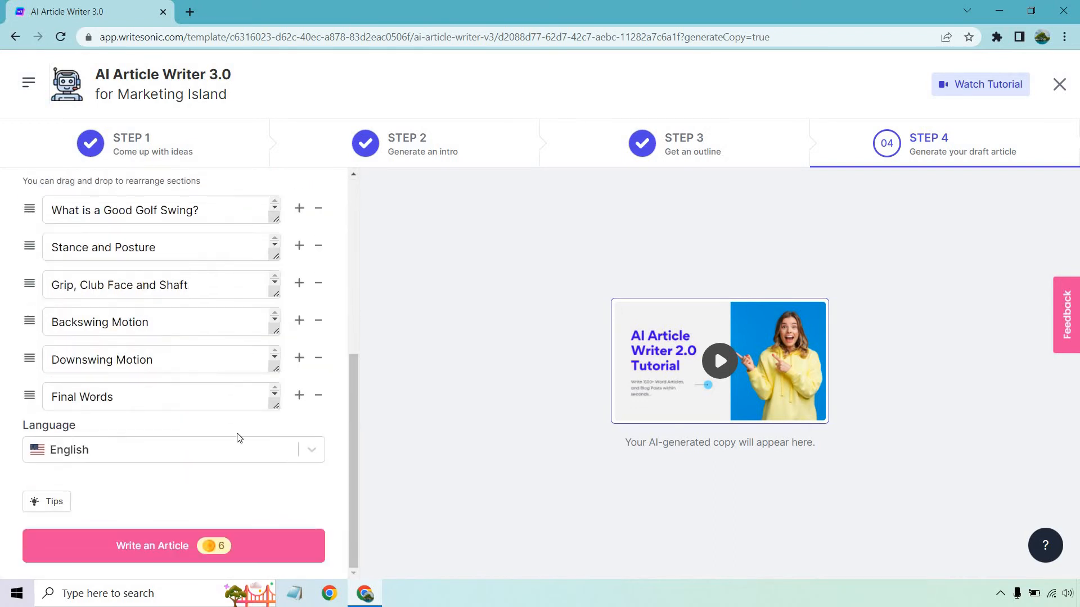
pyautogui.click(94, 549)
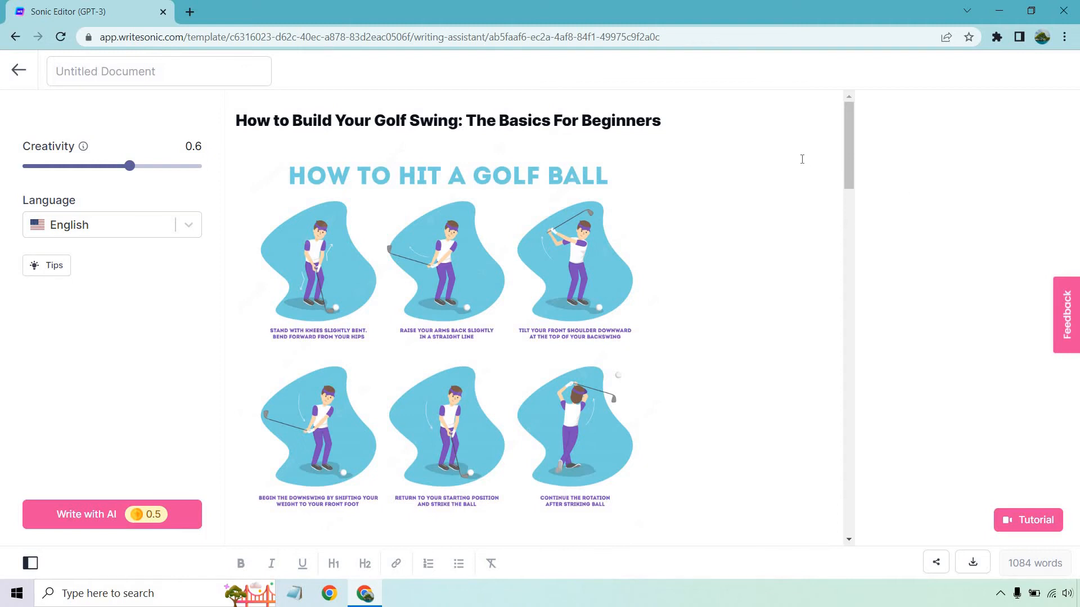
# Step: Look through the whole generated draft, from the title image and intro paragraph to the Final Words section
pyautogui.scroll(-4, 790, 152)
pyautogui.scroll(4, 514, 243)
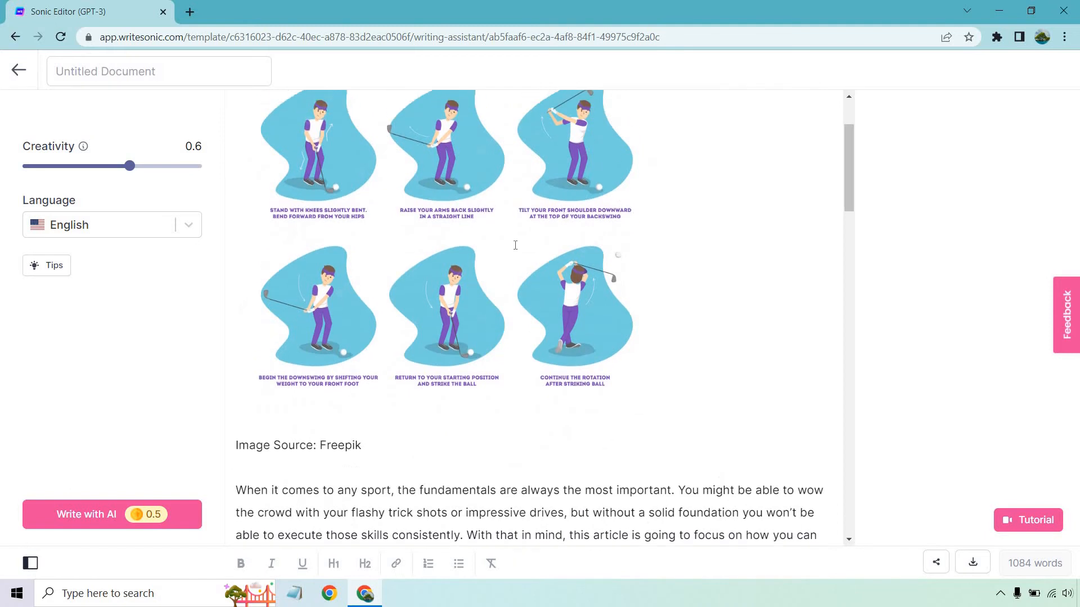
pyautogui.scroll(-4, 350, 332)
pyautogui.scroll(-3, 487, 256)
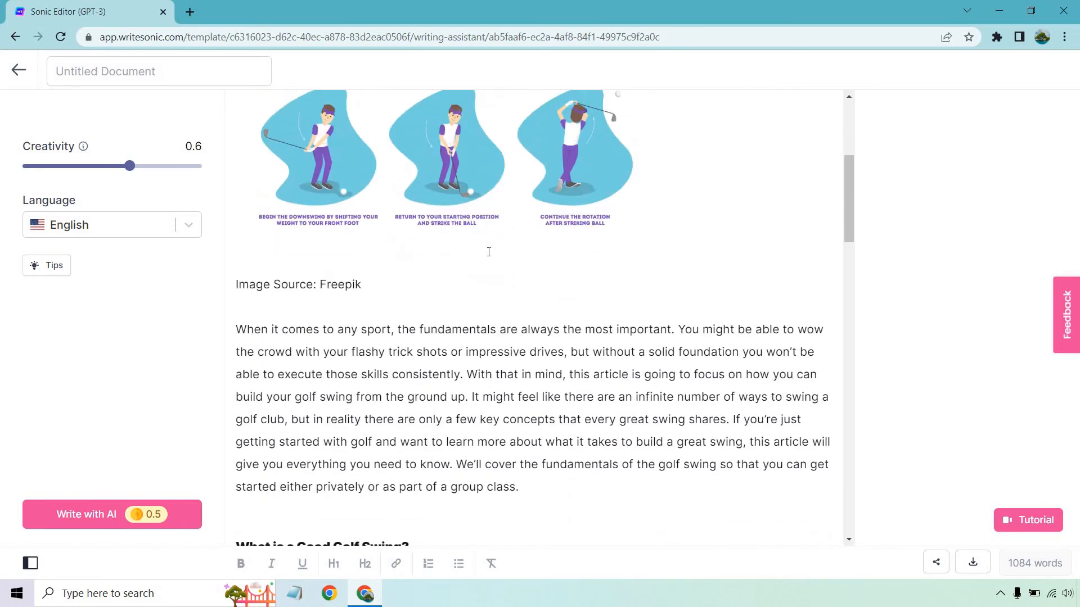
pyautogui.moveTo(533, 419); pyautogui.dragTo(238, 262)
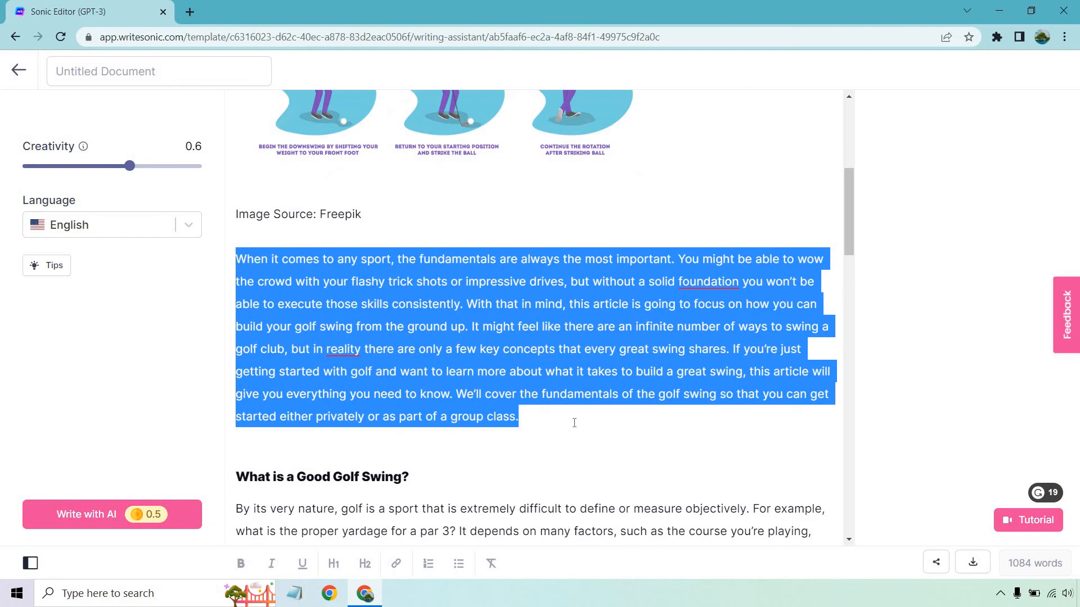
pyautogui.click(575, 422)
pyautogui.scroll(-4, 598, 315)
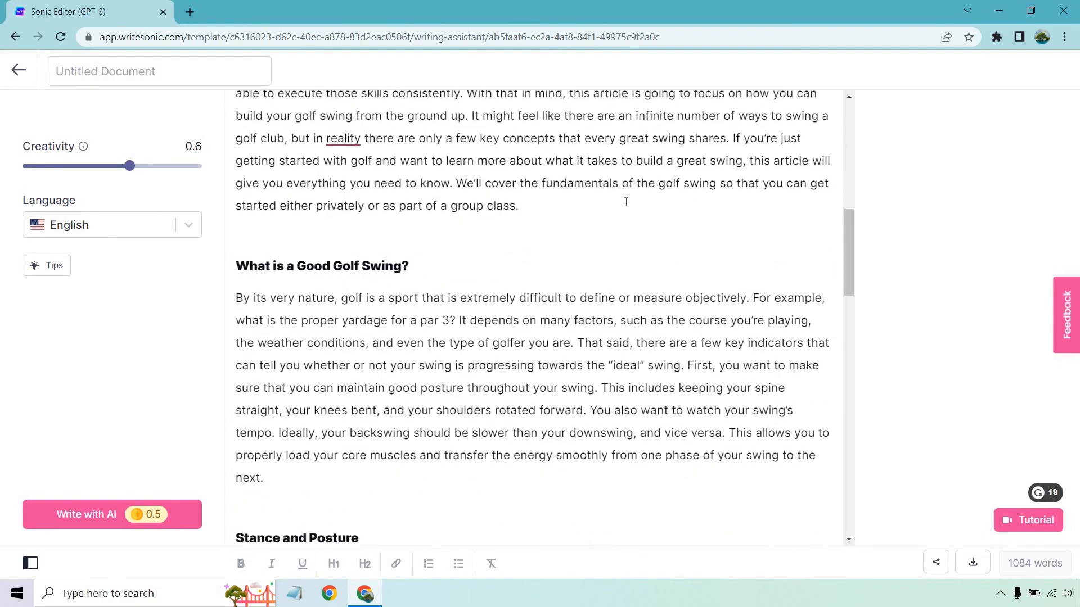
pyautogui.scroll(-4, 626, 202)
pyautogui.scroll(-7, 623, 210)
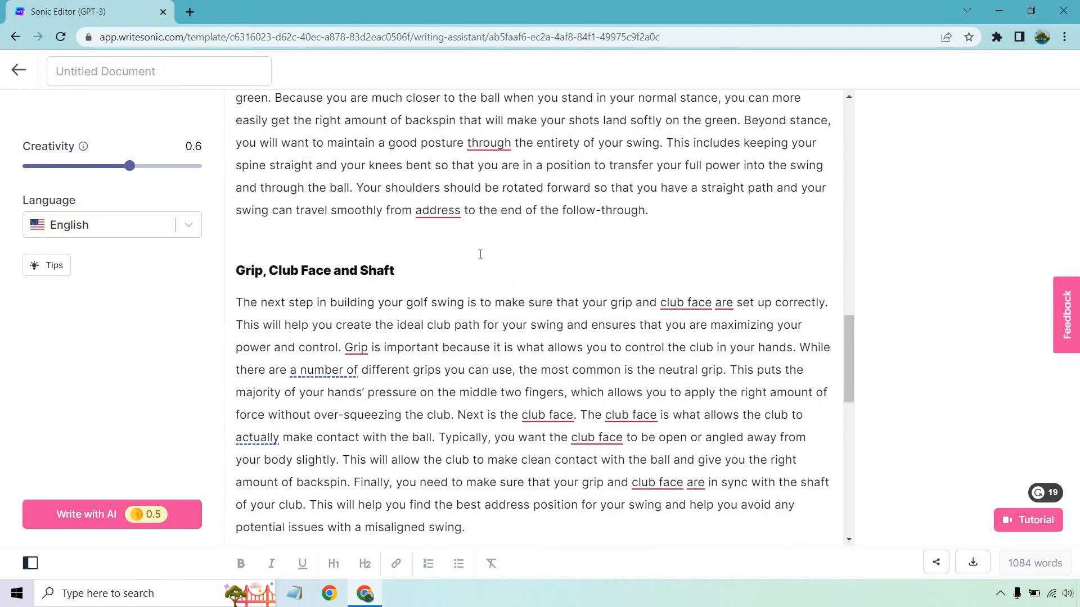
pyautogui.scroll(-9, 480, 254)
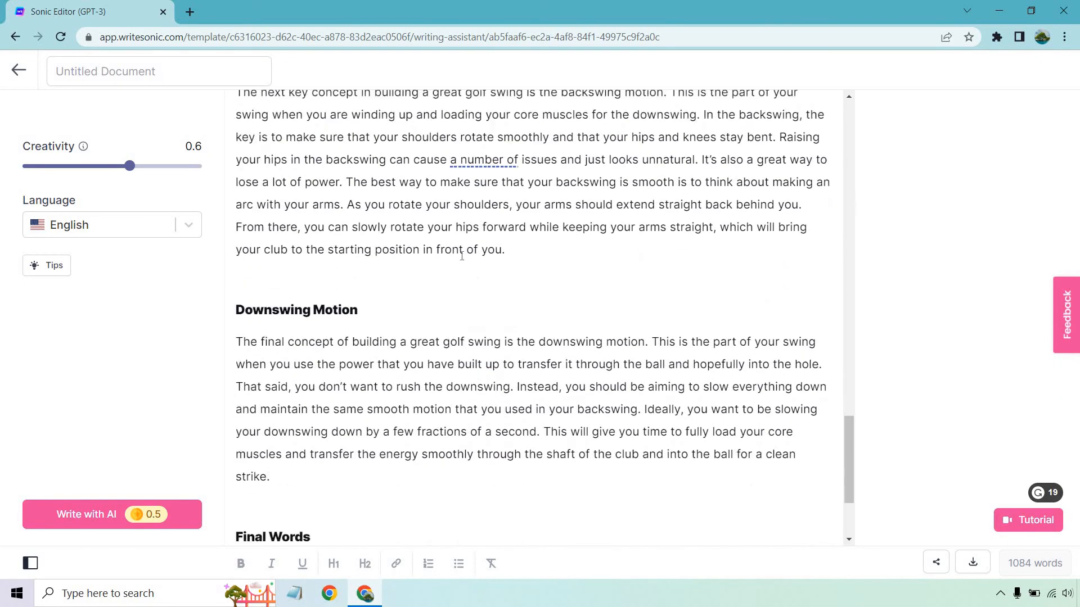
pyautogui.scroll(-3, 461, 257)
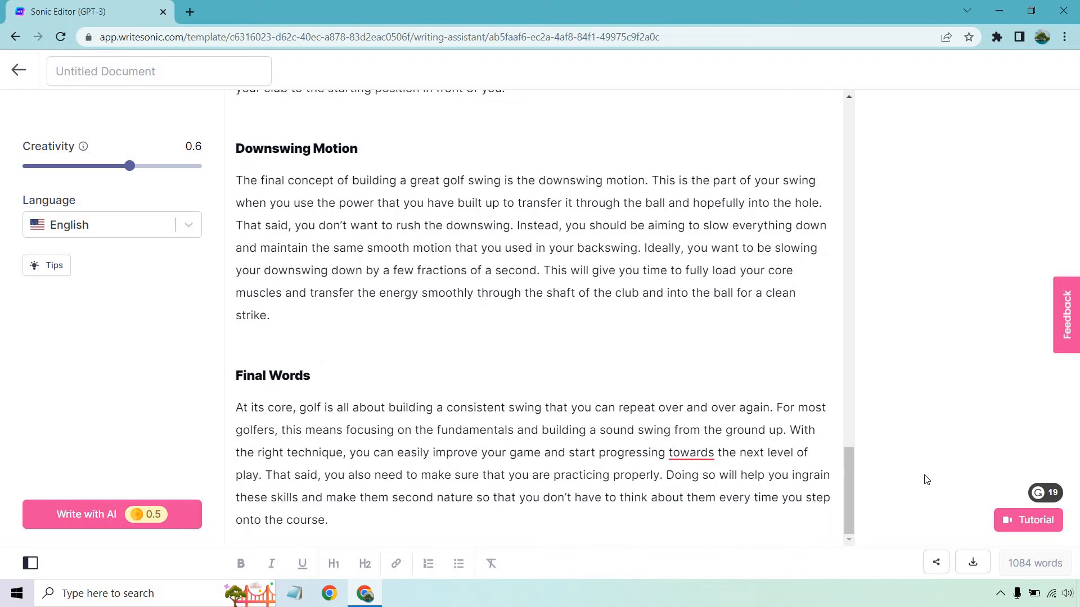
pyautogui.scroll(20, 714, 367)
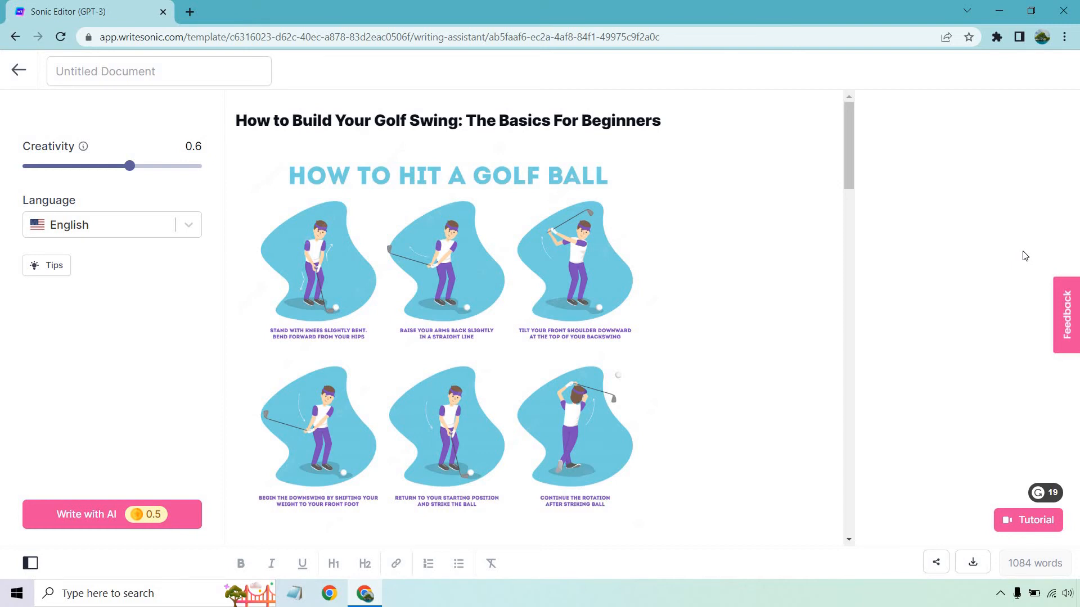
# Step: Examine the draft's section headings and paragraphs again, from the intro through Stance and Posture to the conclusion
pyautogui.scroll(-8, 701, 203)
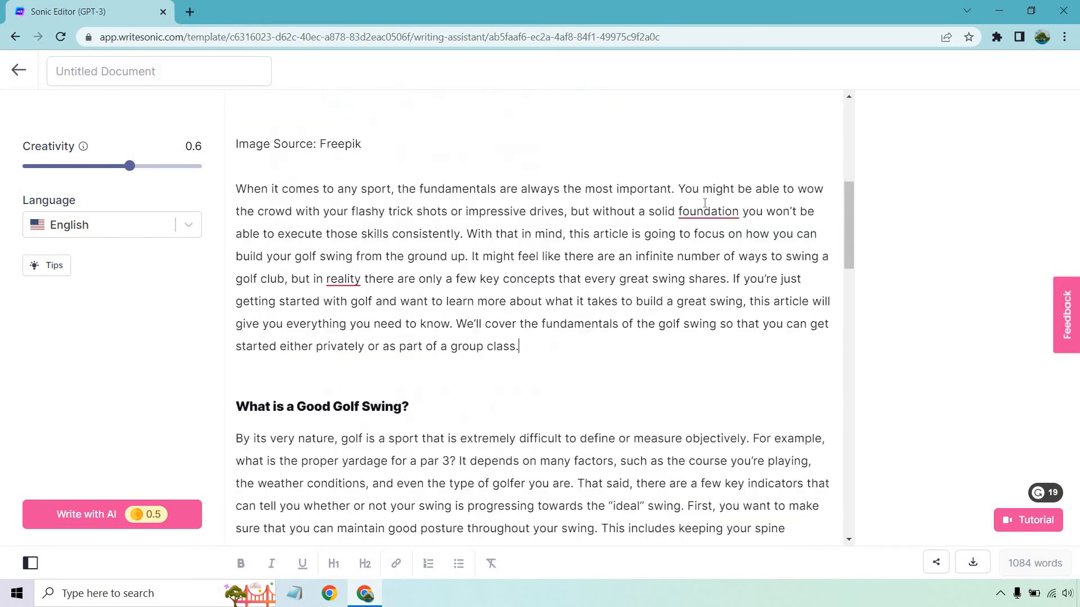
pyautogui.scroll(-3, 704, 203)
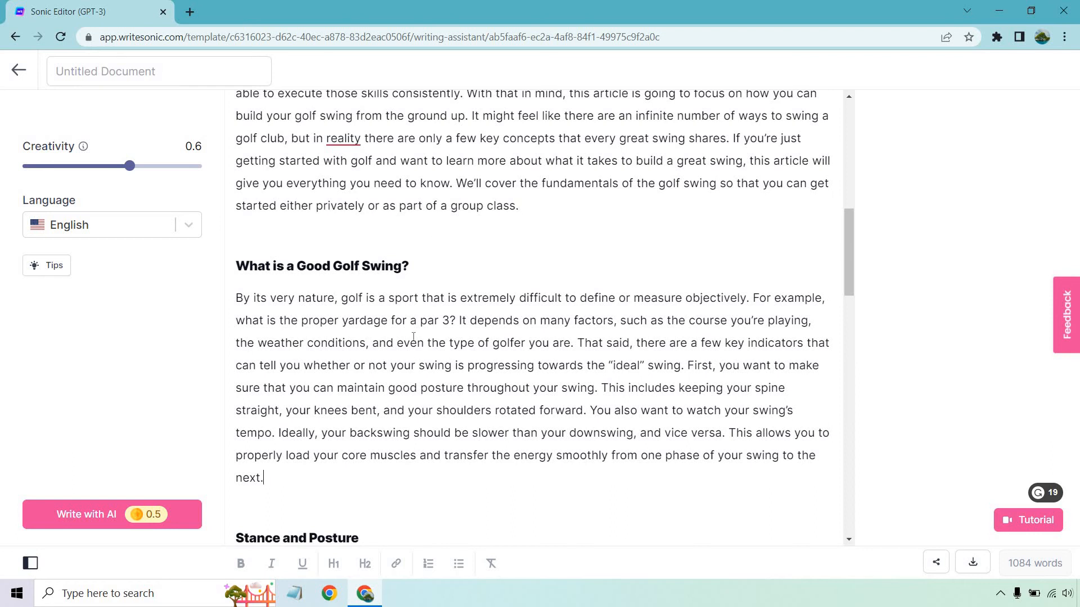
pyautogui.scroll(-5, 392, 355)
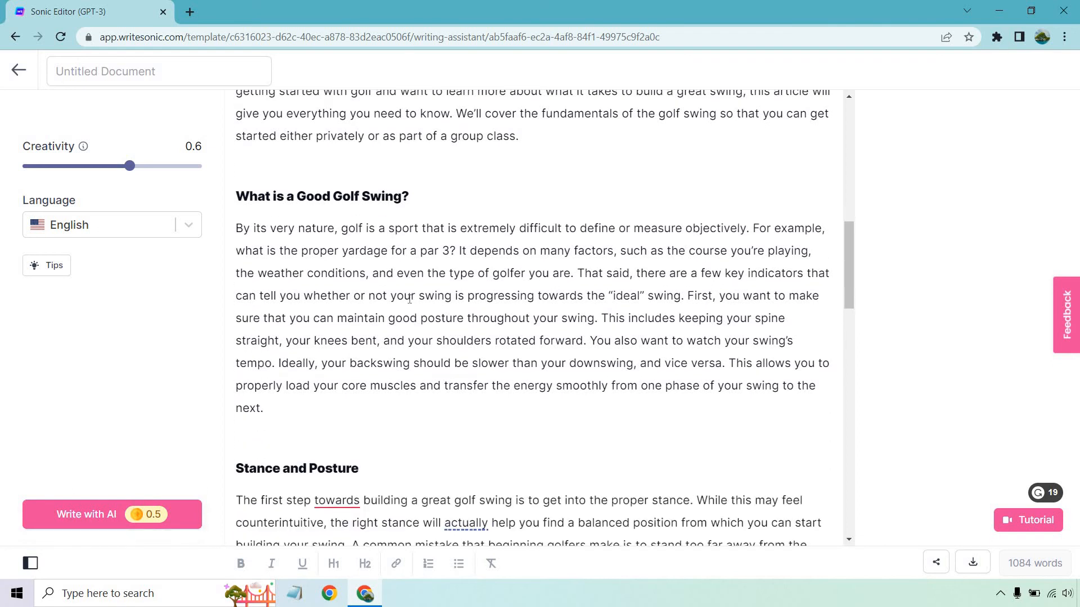
pyautogui.click(448, 258)
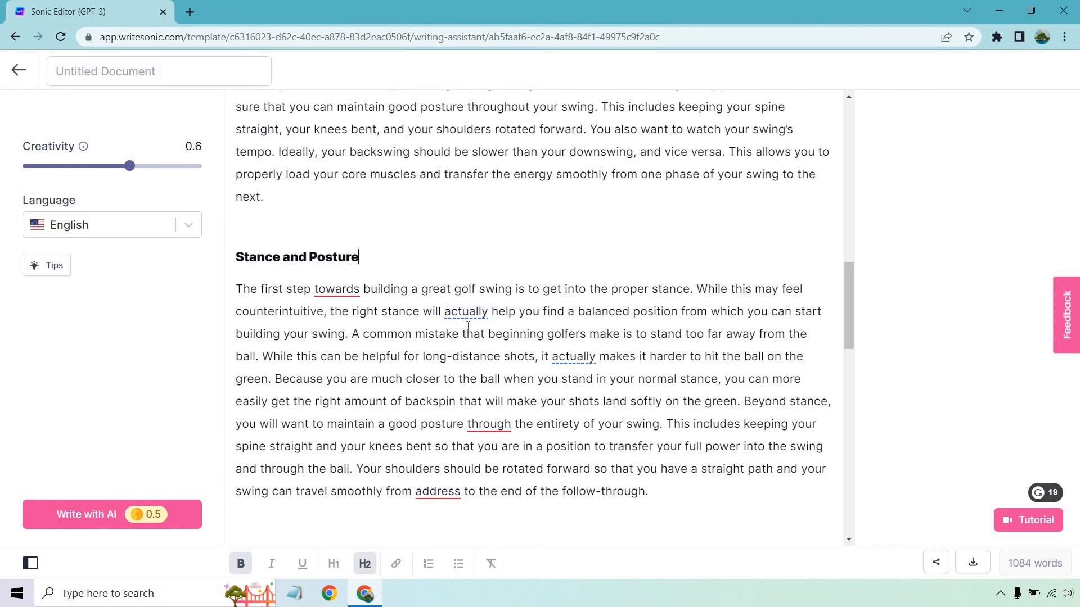
pyautogui.scroll(-4, 506, 292)
pyautogui.scroll(-3, 533, 270)
pyautogui.scroll(-5, 532, 270)
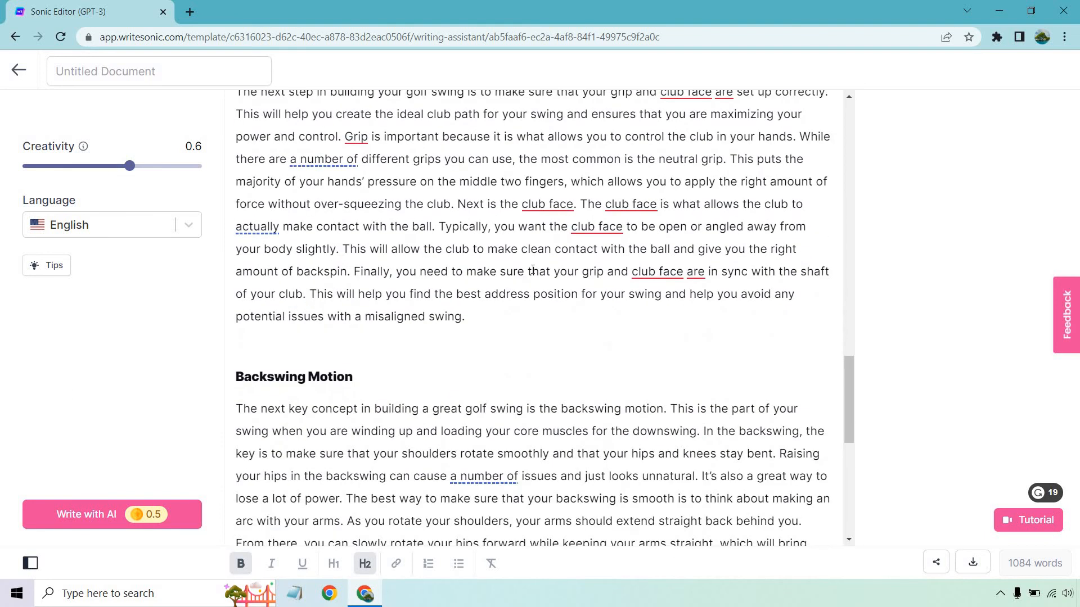
pyautogui.scroll(-6, 585, 292)
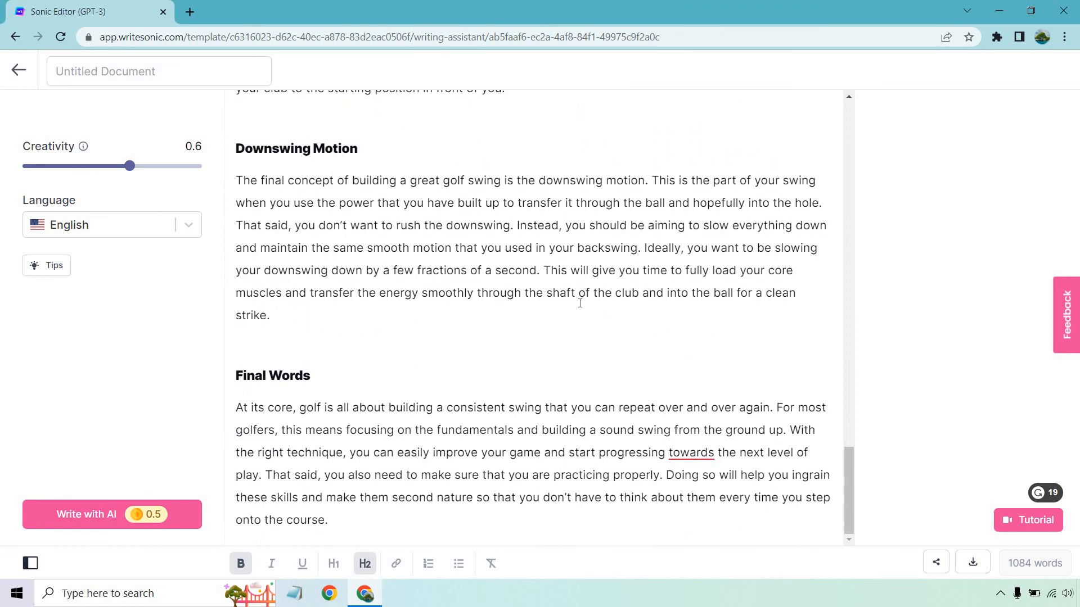
pyautogui.scroll(20, 580, 304)
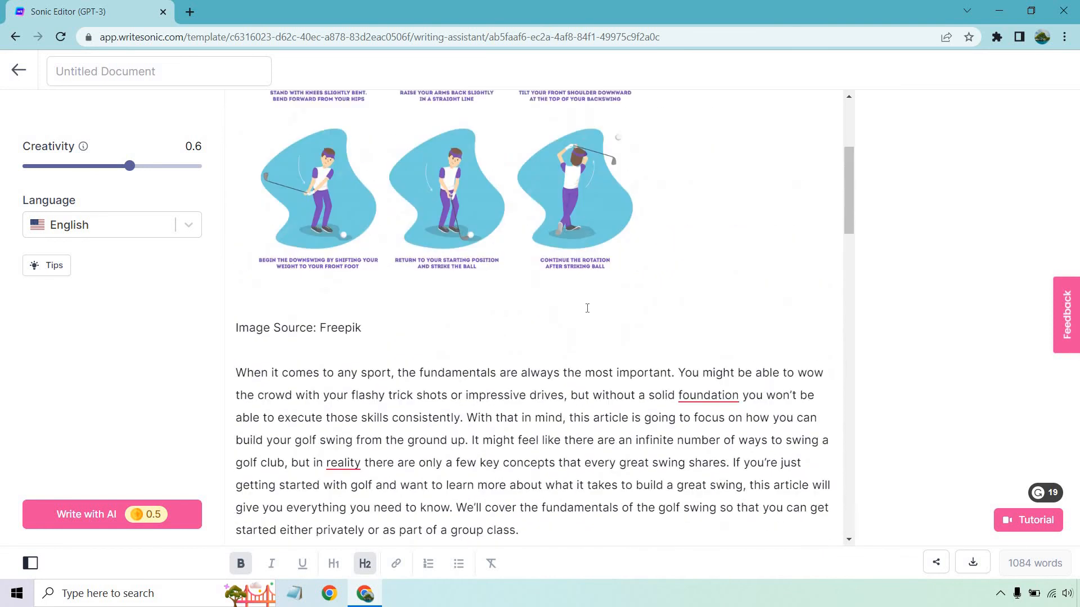
pyautogui.scroll(4, 587, 308)
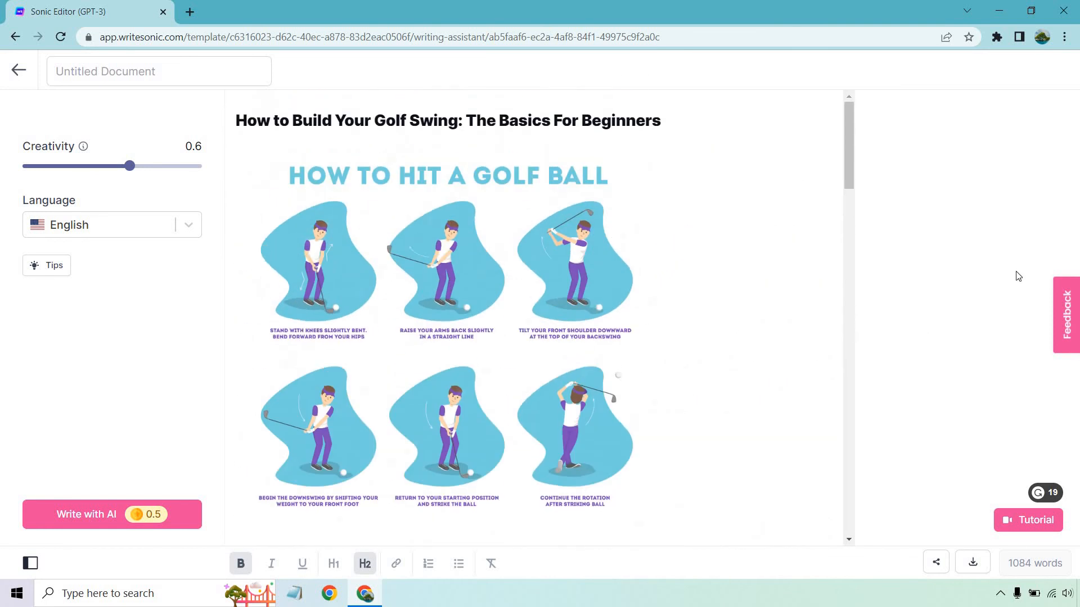